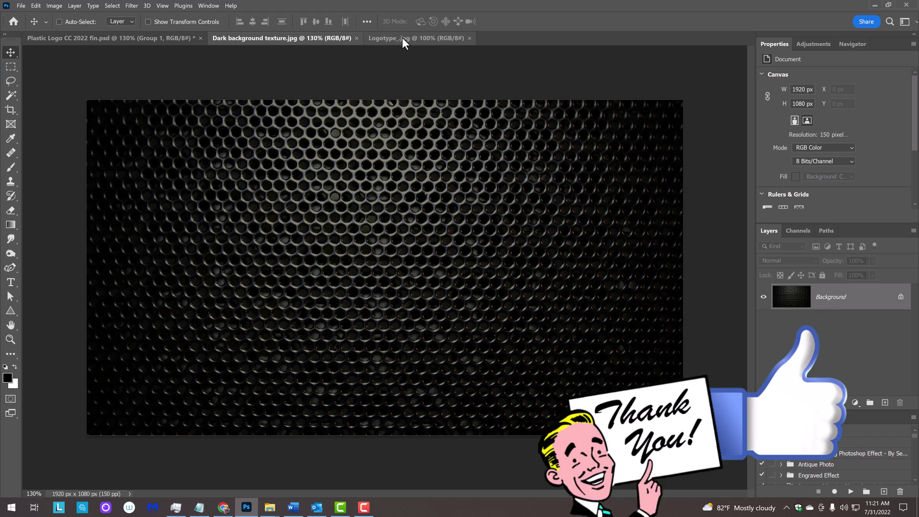
Step: Apply Levels to the LOGO image with black input 39 and white input 232
left_click(402, 37)
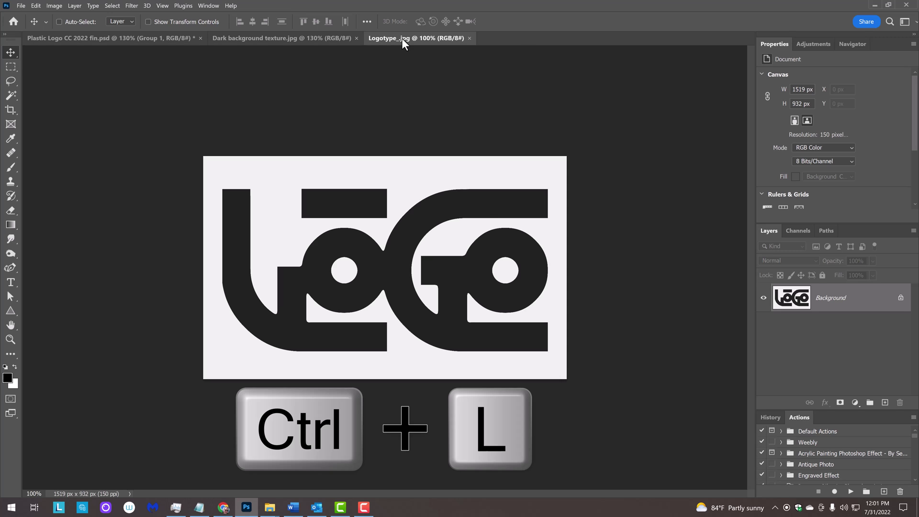
key("ctrl+l")
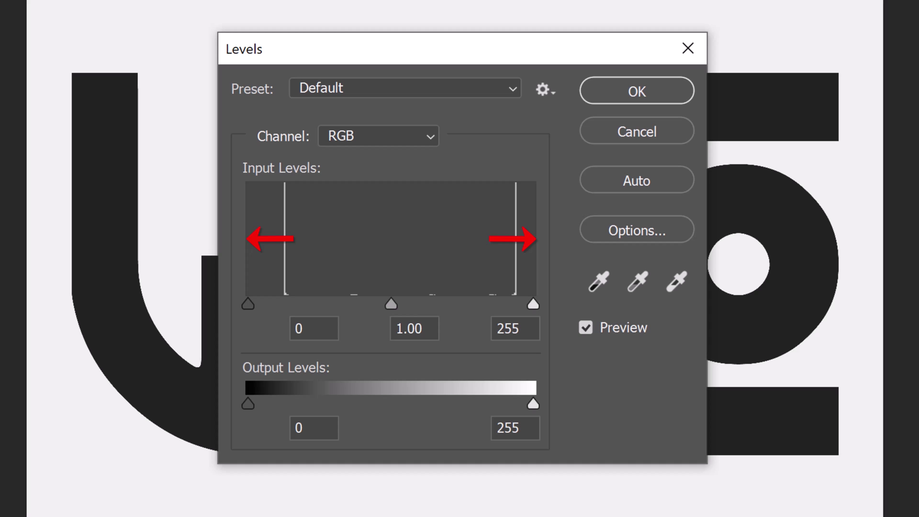
left_click_drag(248, 305, 291, 304)
left_click_drag(533, 304, 507, 305)
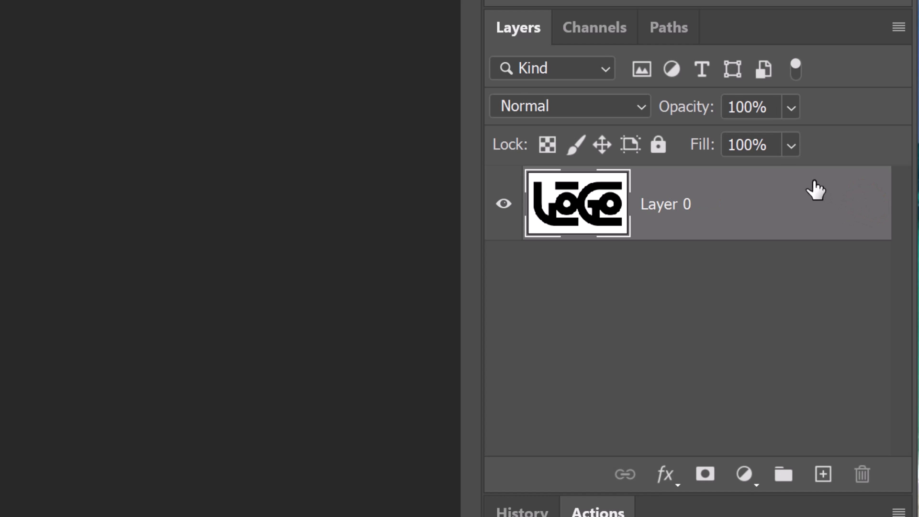
Step: Load the RGB channel's light areas as a selection and delete the white background
left_click(593, 29)
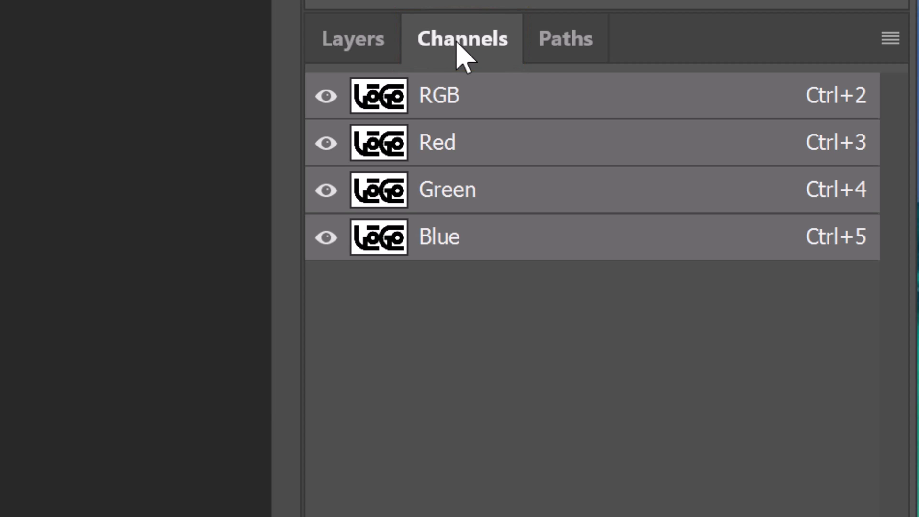
left_click(378, 99, "ctrl")
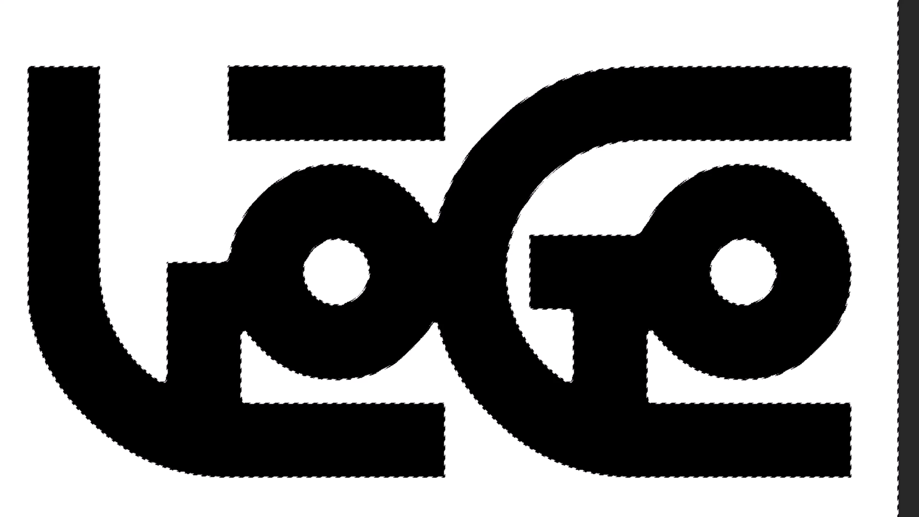
key("Delete")
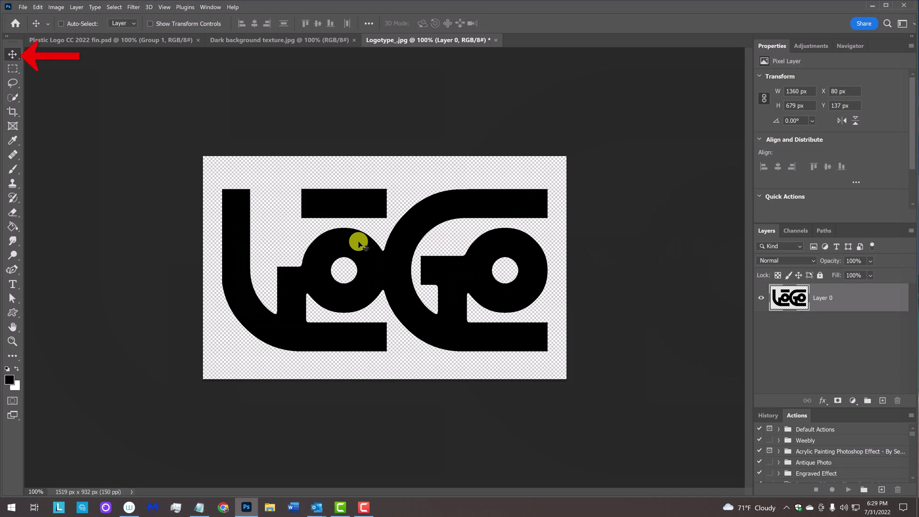
Step: Drag the LOGO layer onto the Dark background texture.jpg canvas as Layer 1
left_click_drag(359, 244, 259, 41)
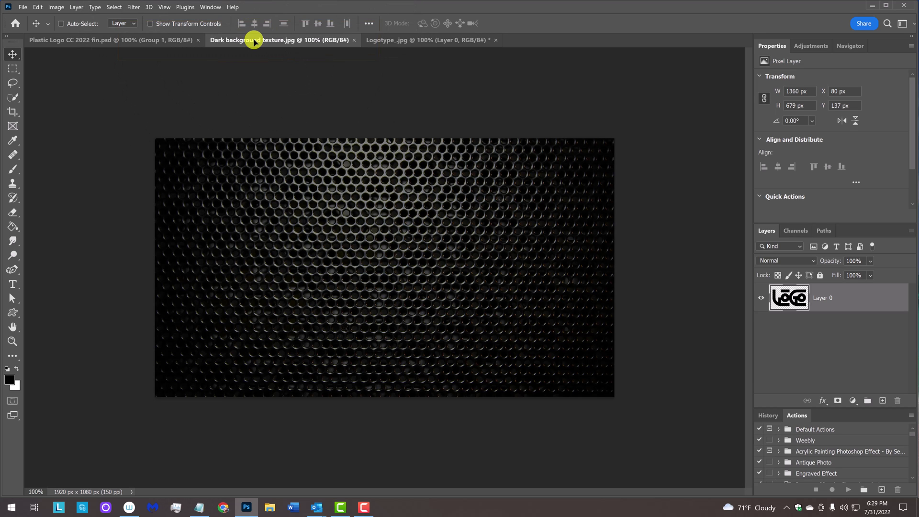
left_click_drag(261, 61, 382, 266)
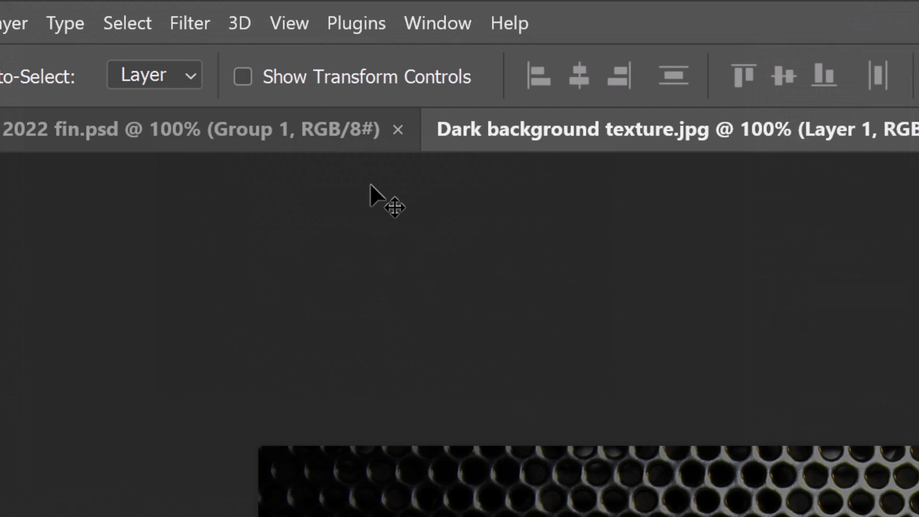
left_click(167, 7)
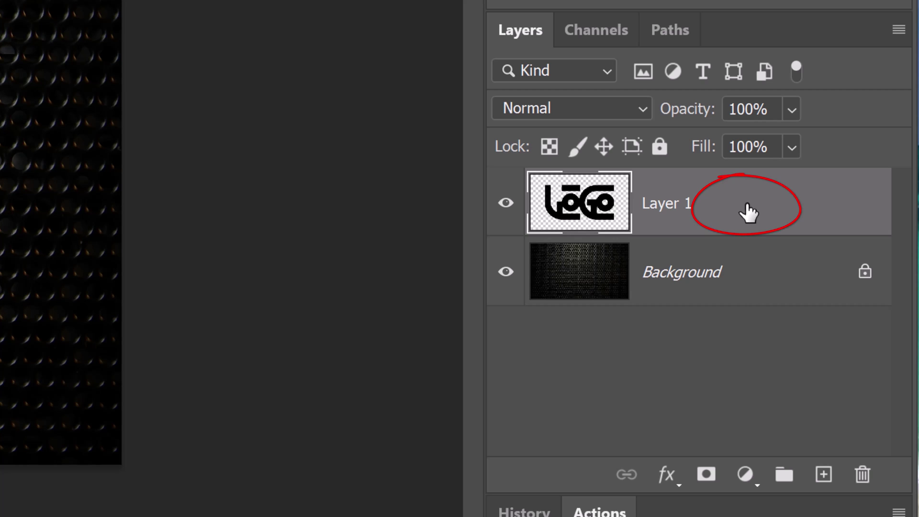
Step: Give Layer 1 a Normal Color Overlay of #800000 at 100% opacity
double_click(748, 212)
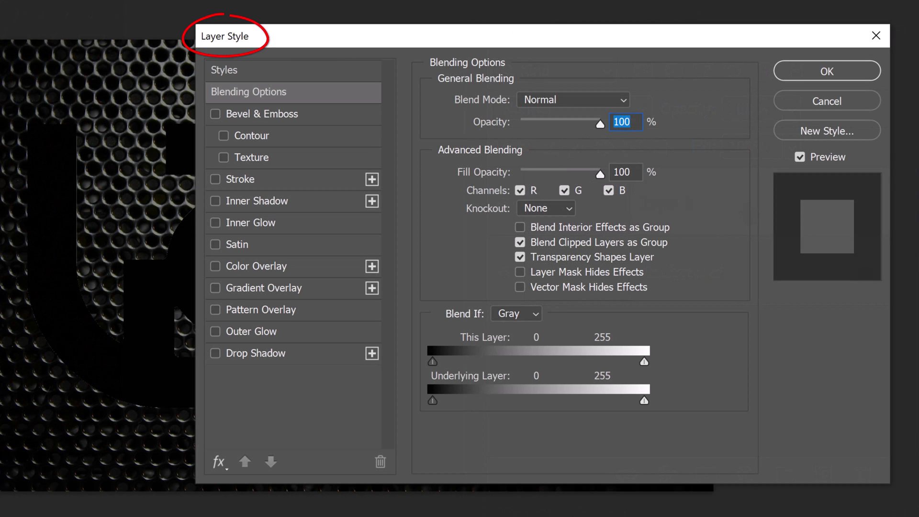
left_click(249, 266)
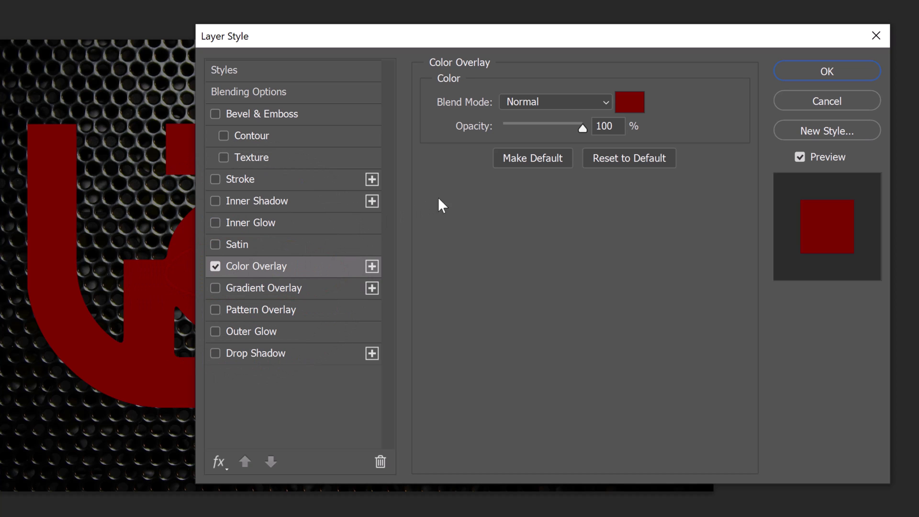
left_click(628, 109)
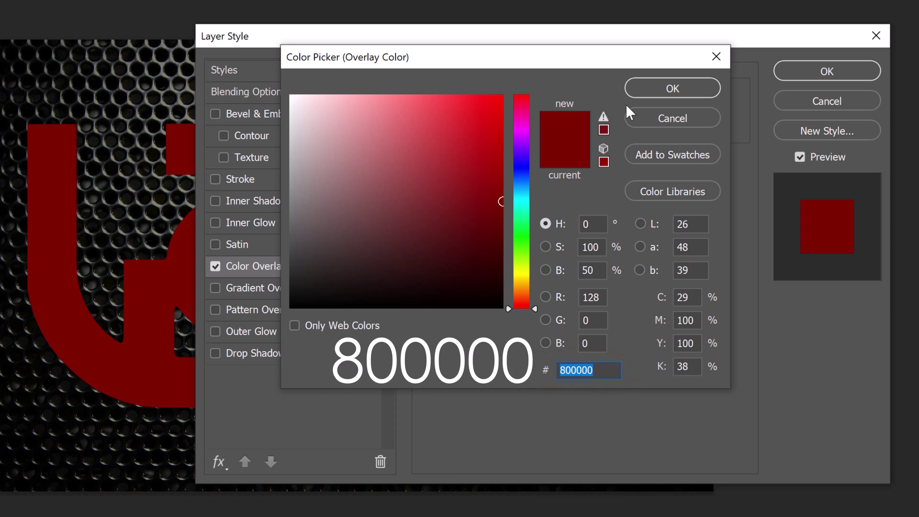
left_click(664, 89)
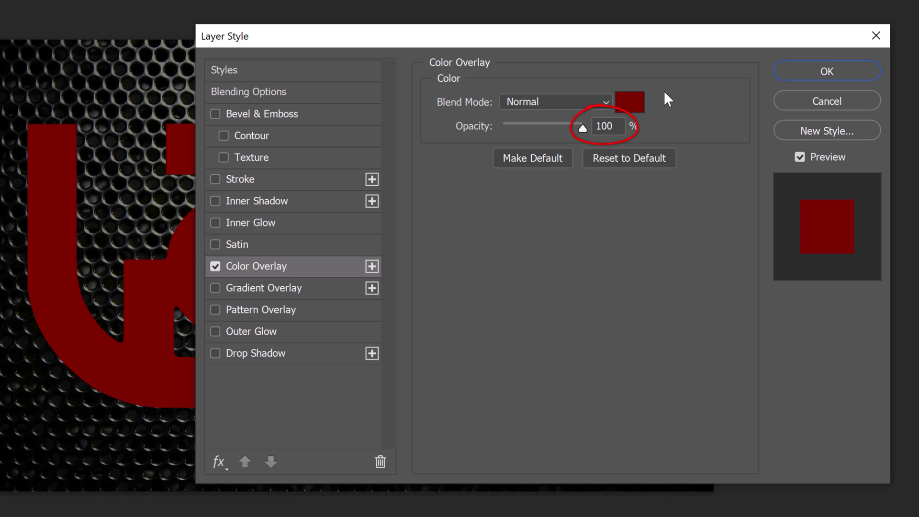
Step: Enable Bevel & Emboss and append the Contours preset set to the gloss contour list
left_click(275, 116)
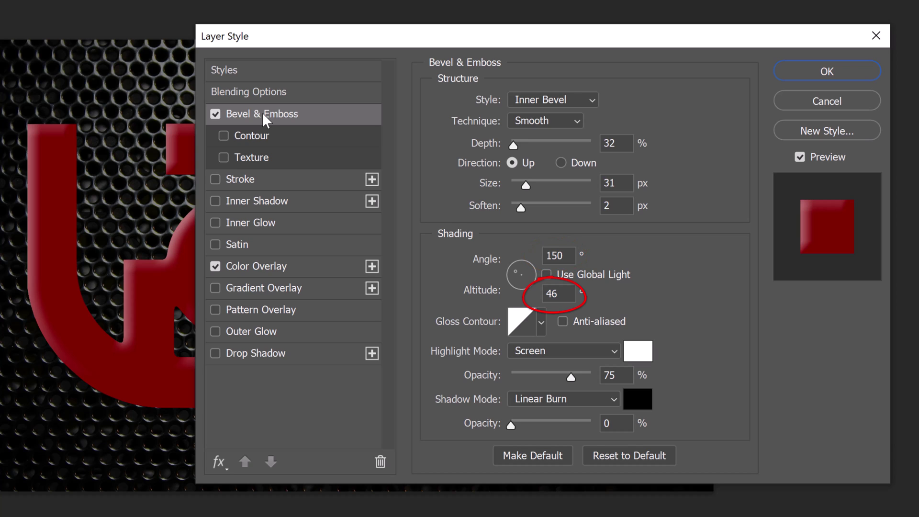
left_click(541, 322)
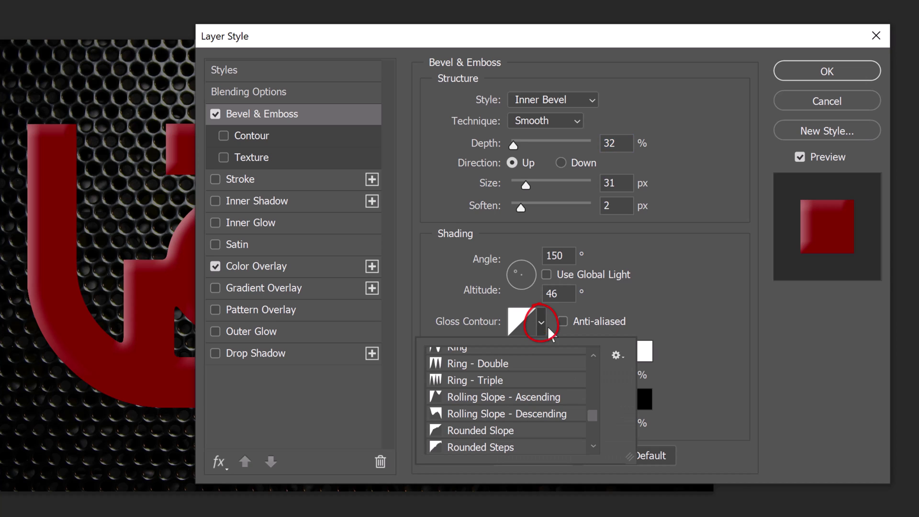
left_click(616, 354)
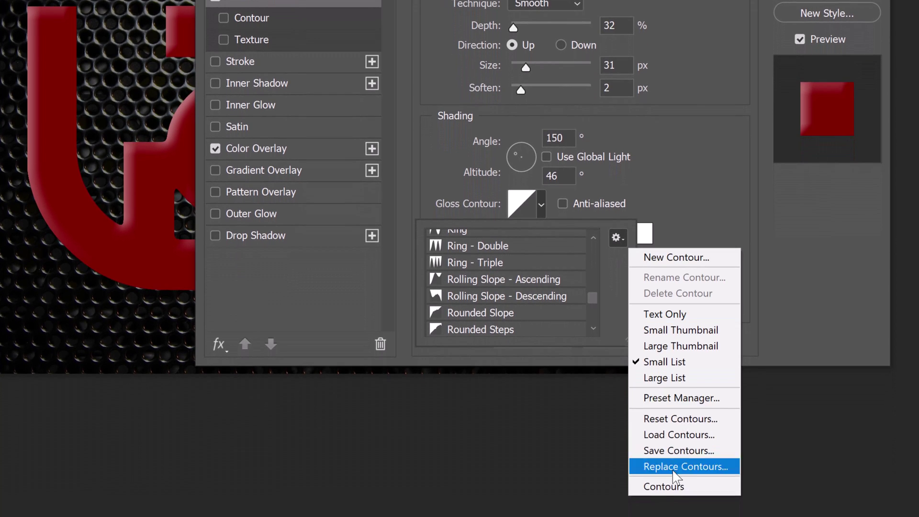
left_click(660, 487)
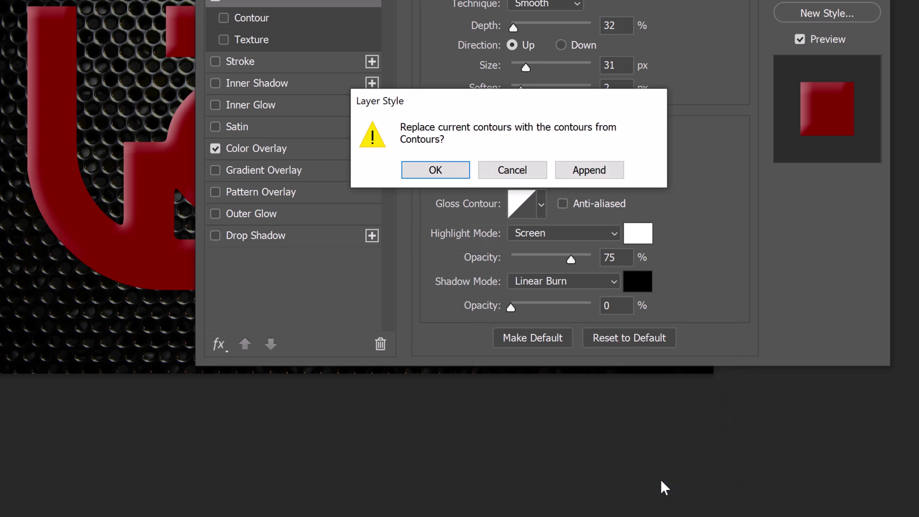
left_click(592, 171)
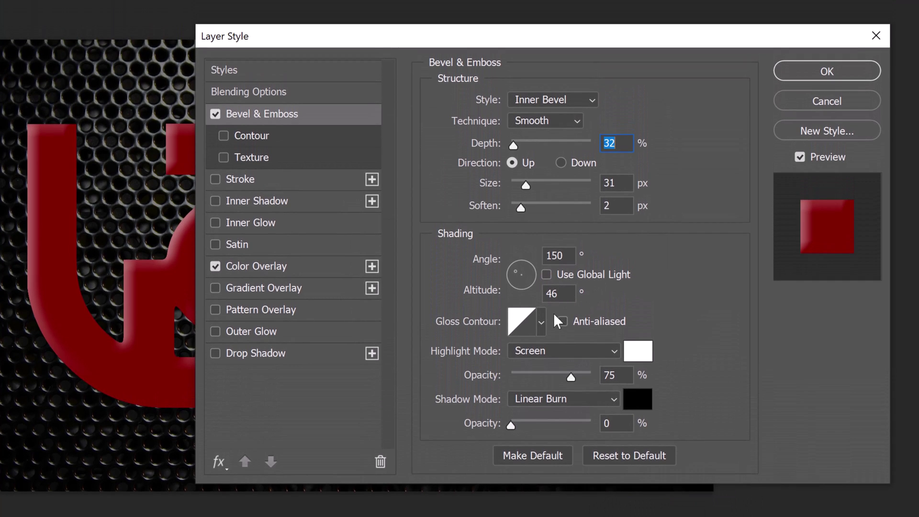
Step: Choose Ring - Triple as the bevel's gloss contour
left_click(541, 323)
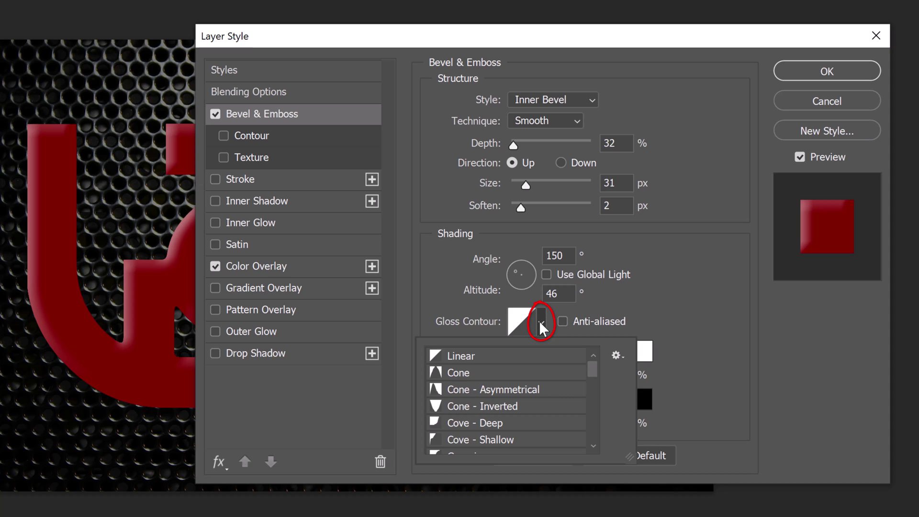
left_click_drag(591, 370, 582, 403)
left_click(490, 415)
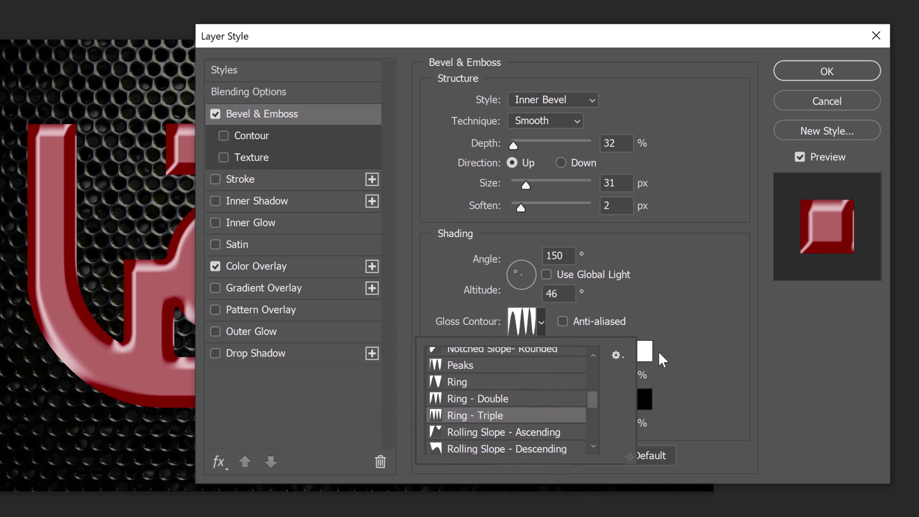
left_click(693, 349)
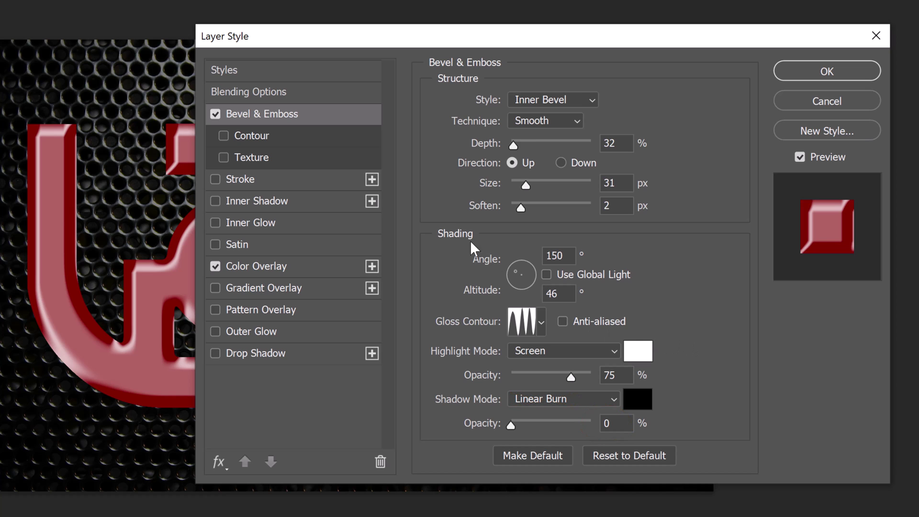
Step: Add a Ring - Double contour to the bevel and turn on Inner Glow for the logo
left_click(259, 132)
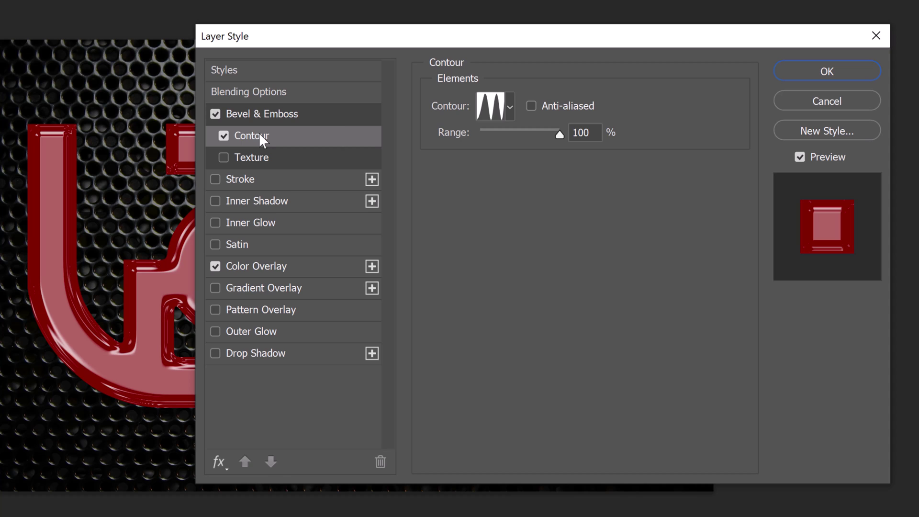
left_click(510, 110)
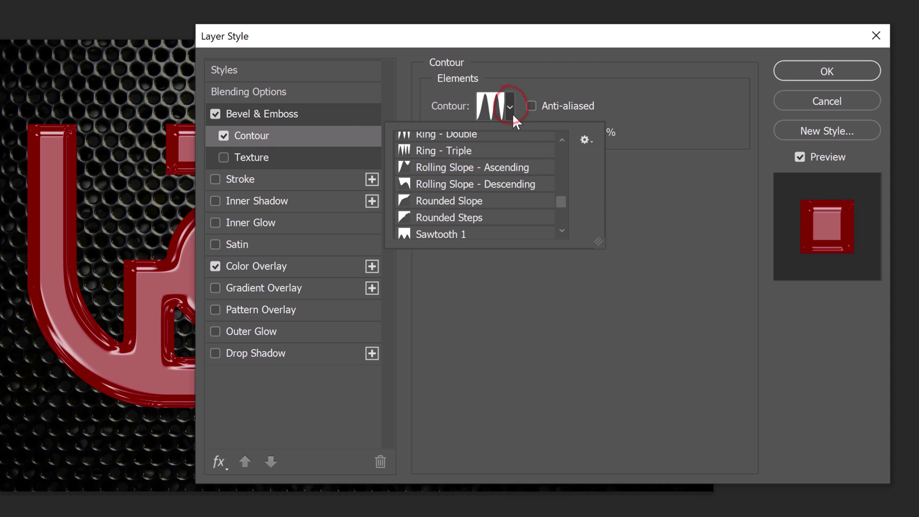
left_click_drag(558, 200, 559, 193)
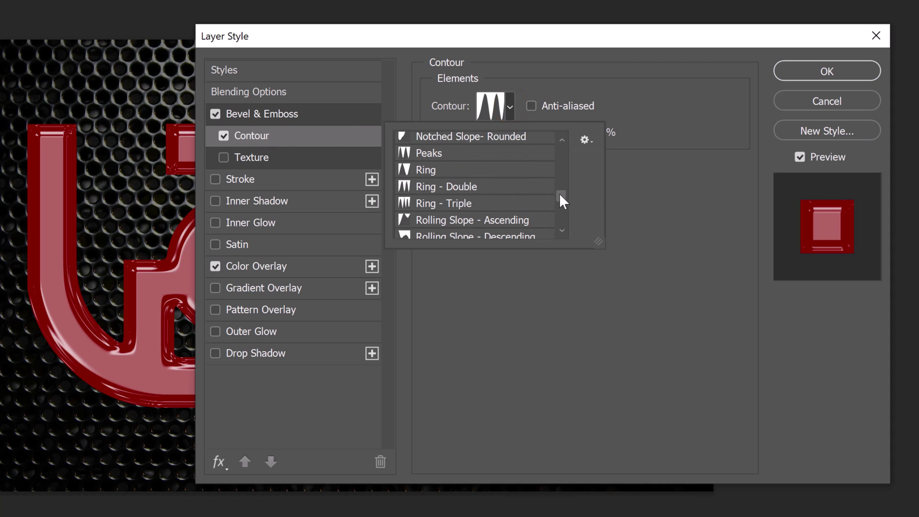
left_click(460, 186)
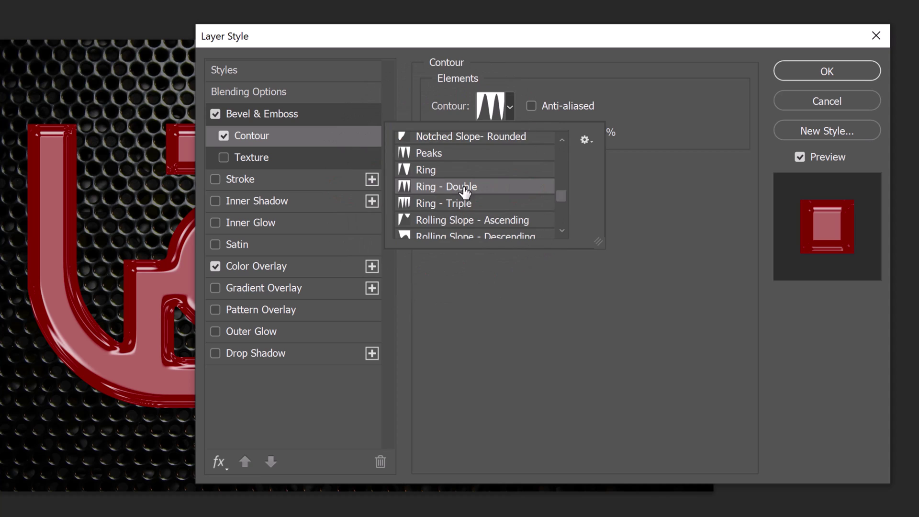
left_click(640, 180)
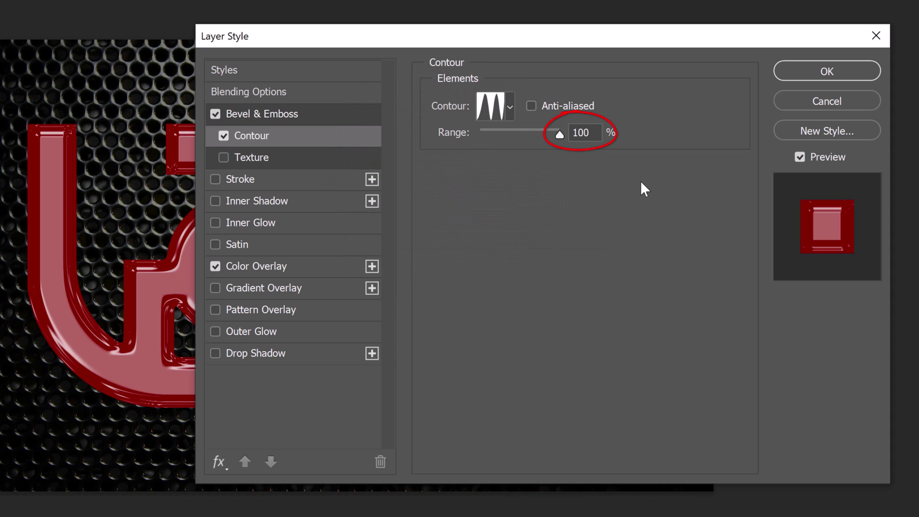
left_click(248, 222)
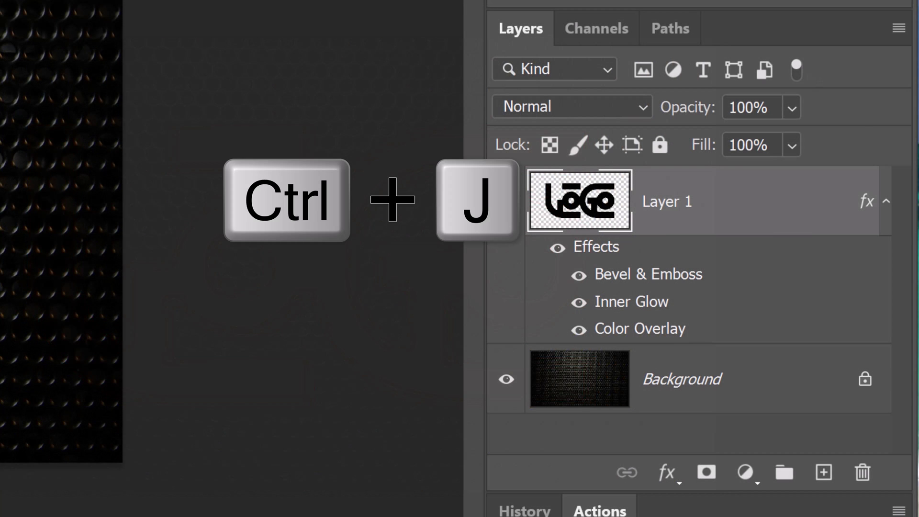
Step: Duplicate the styled logo layer and set the copy's Bevel & Emboss altitude to 45°
key("ctrl+j")
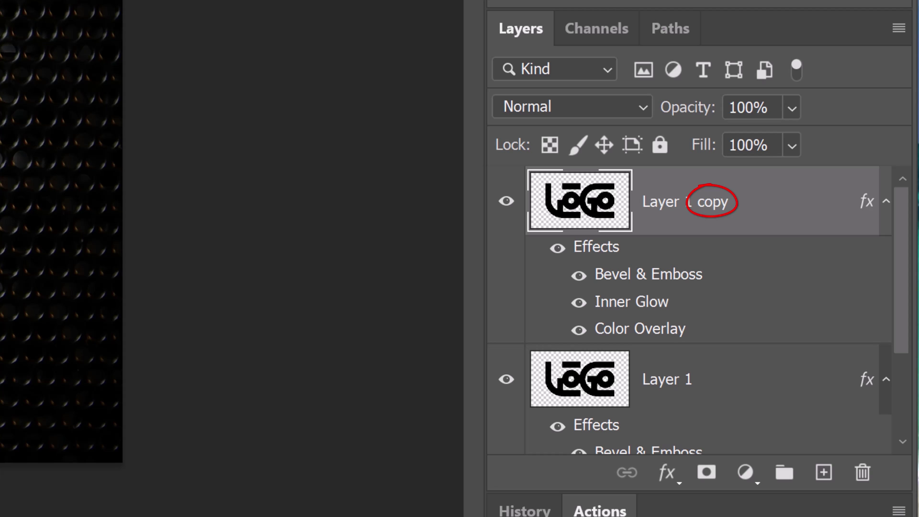
double_click(634, 274)
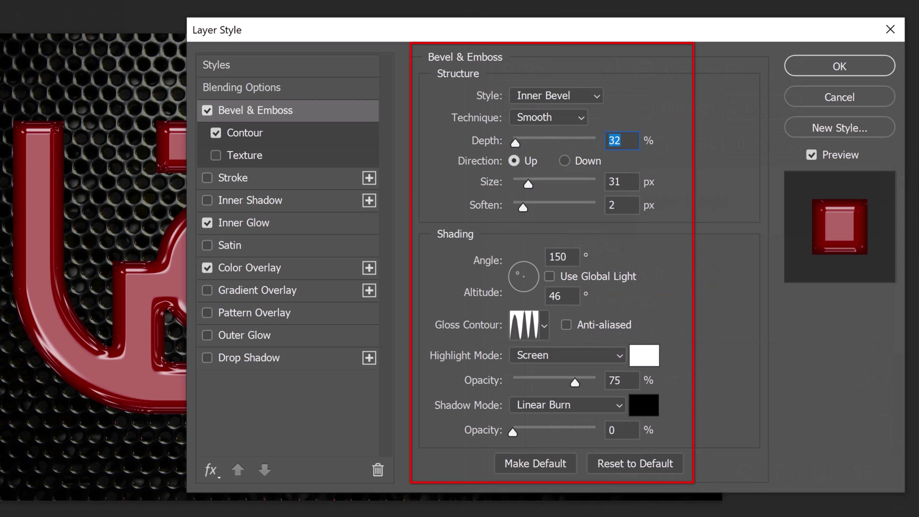
double_click(546, 297)
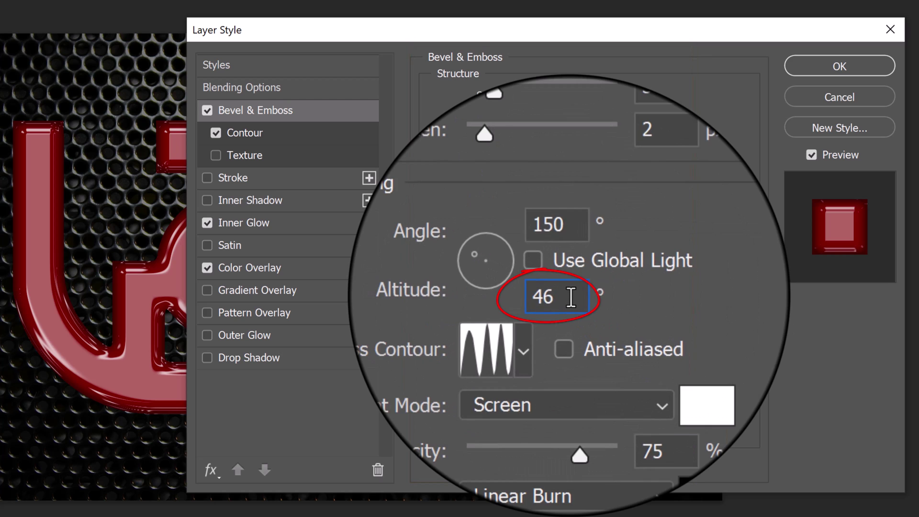
type("45")
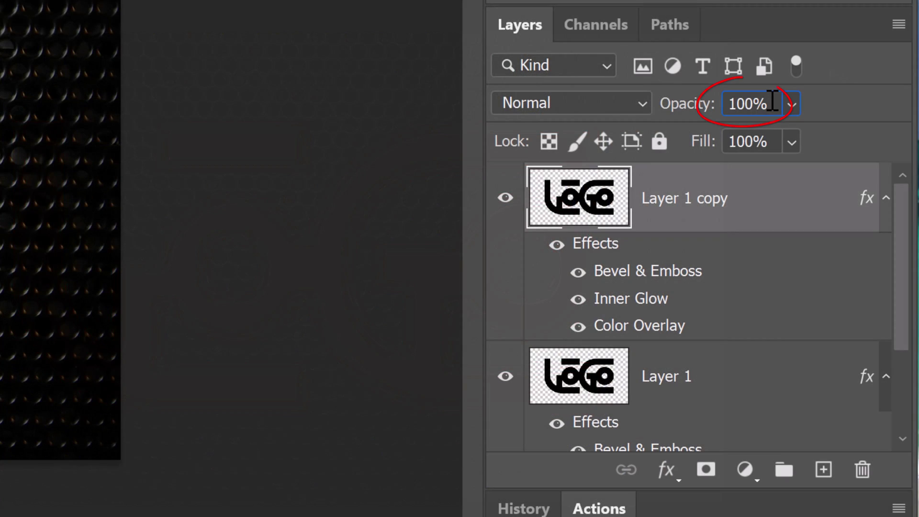
Step: Set the logo copy to 60% opacity and convert both logo layers into one smart object
type("60")
key("Return")
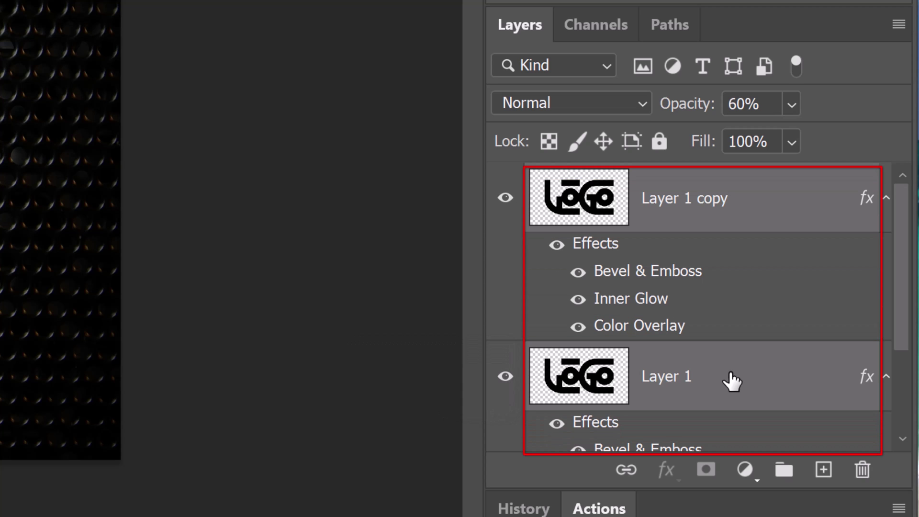
left_click(898, 24)
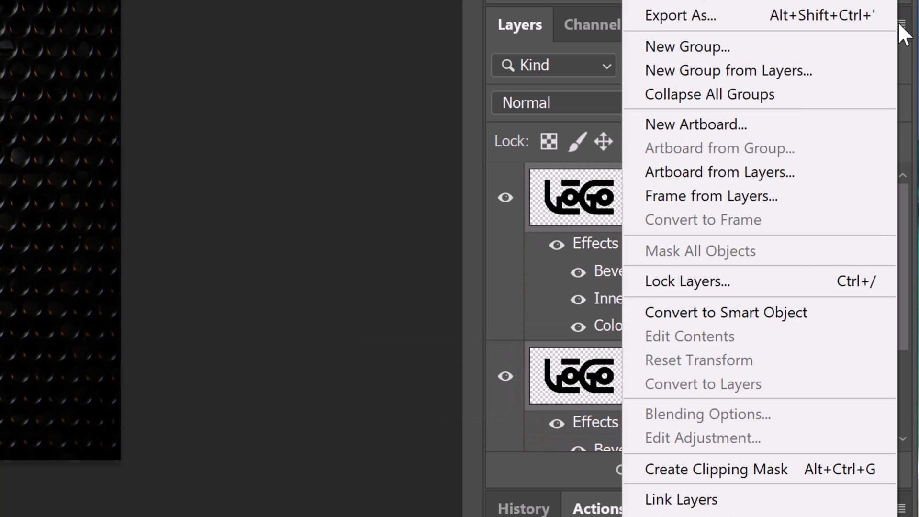
left_click(699, 316)
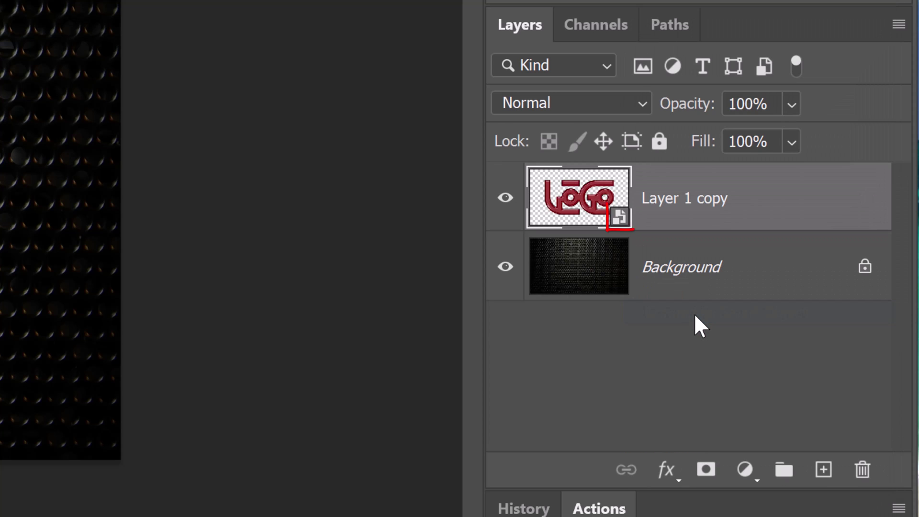
Step: Enable Inner Glow on the smart object with Color Dodge blending at 25% opacity
double_click(776, 202)
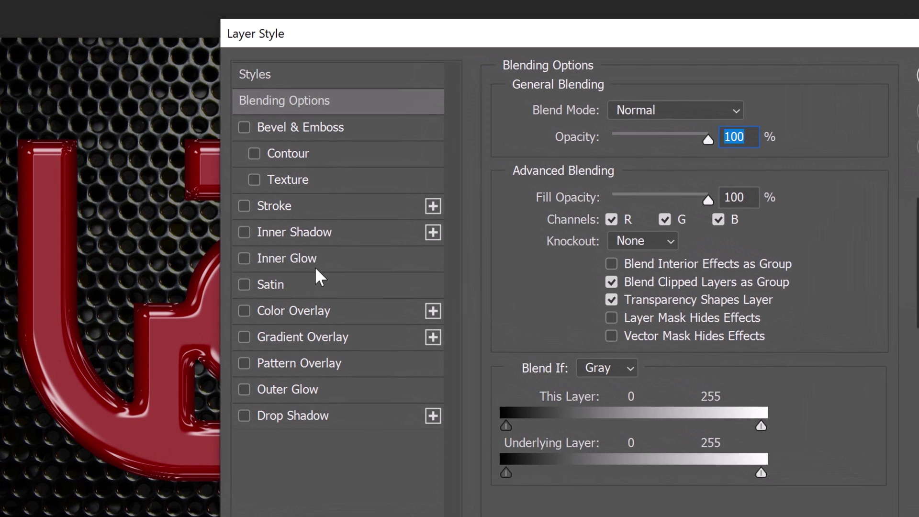
left_click(252, 219)
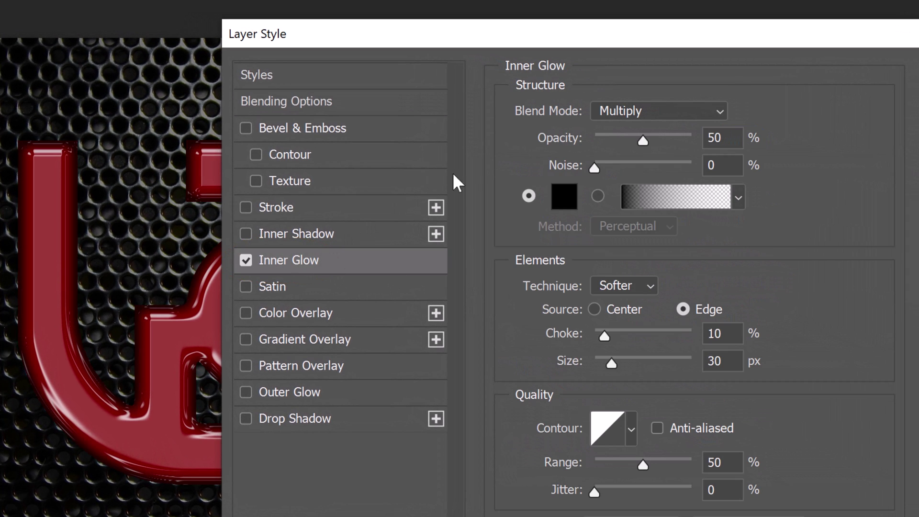
left_click(660, 110)
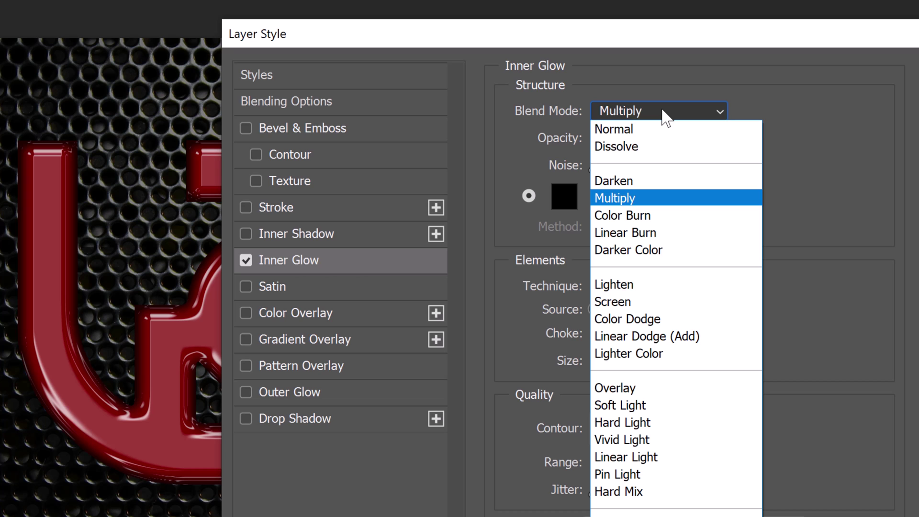
left_click(627, 319)
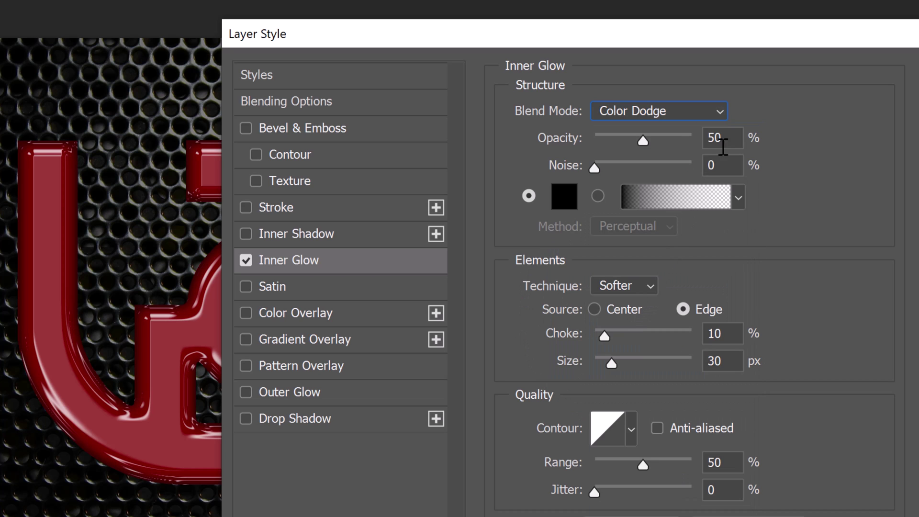
left_click_drag(642, 140, 618, 139)
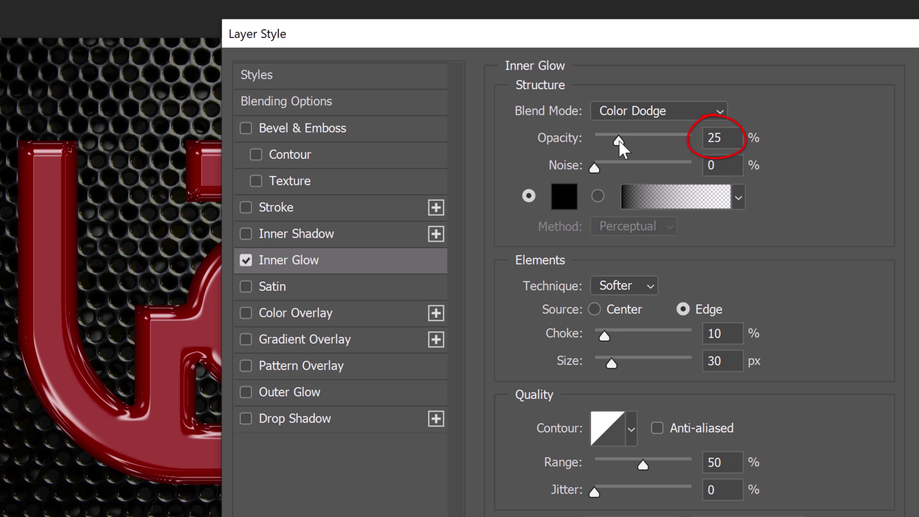
Step: Make the glow white (ffffff) from the Center source with 15% choke and 25 px size
left_click(564, 197)
type("ffffff")
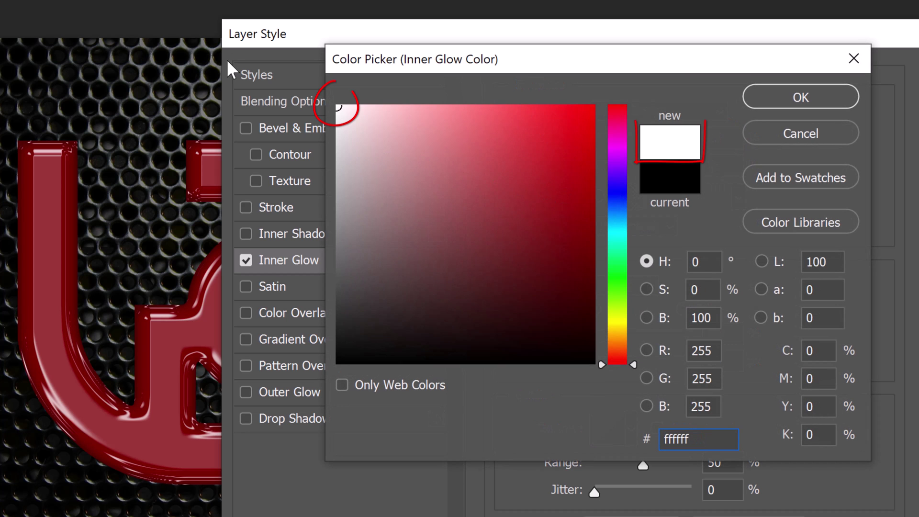
left_click(781, 98)
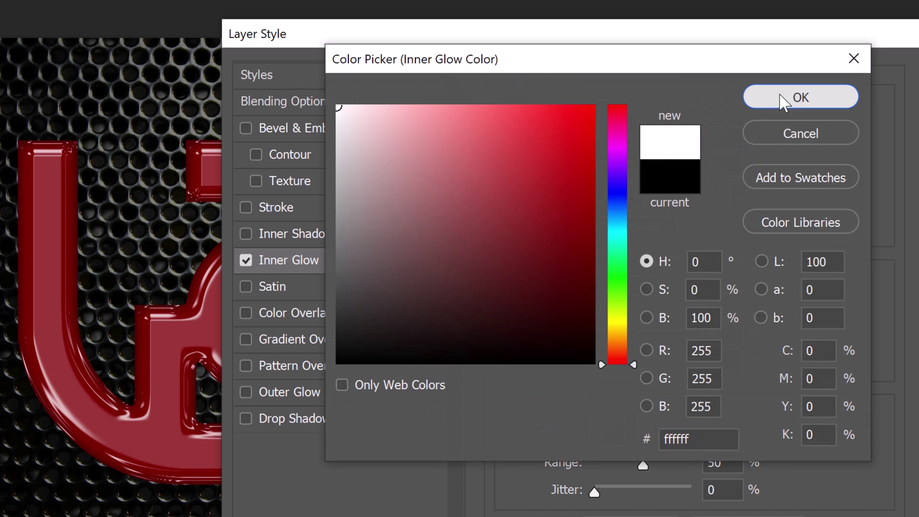
left_click(594, 309)
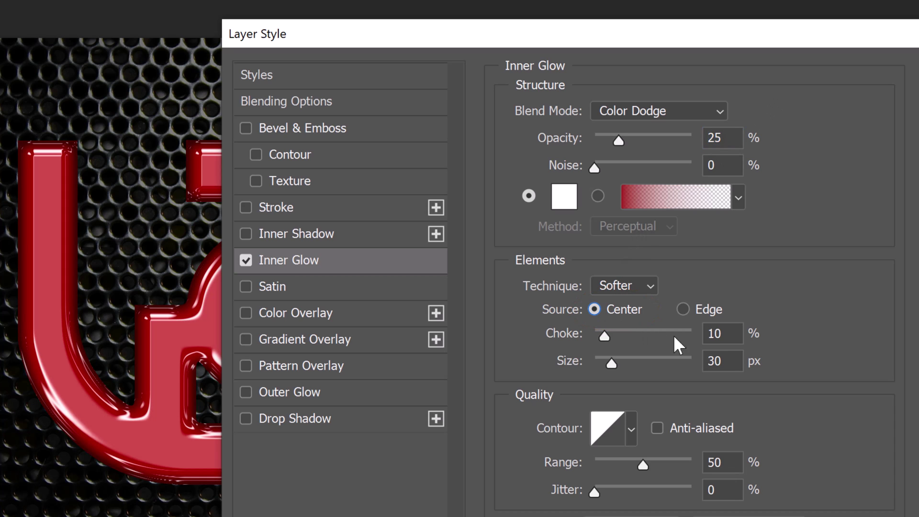
double_click(729, 334)
type("15")
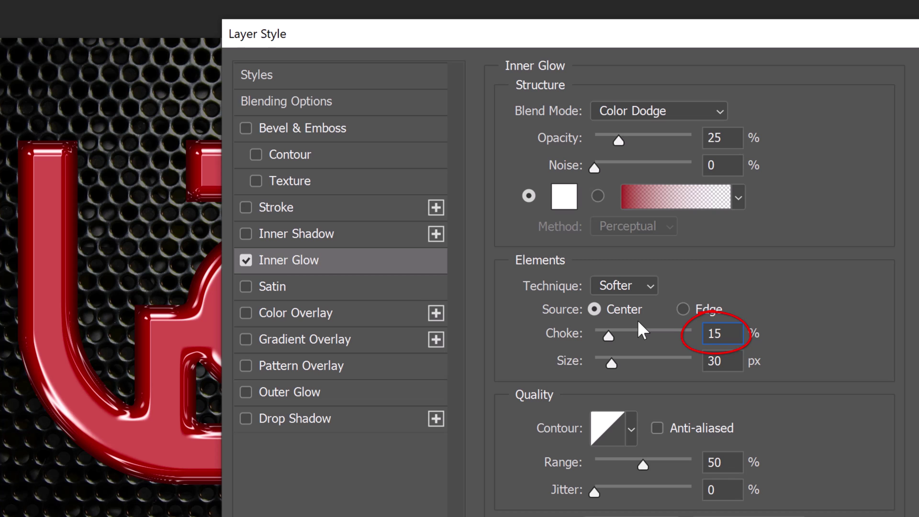
key("Tab")
type("2")
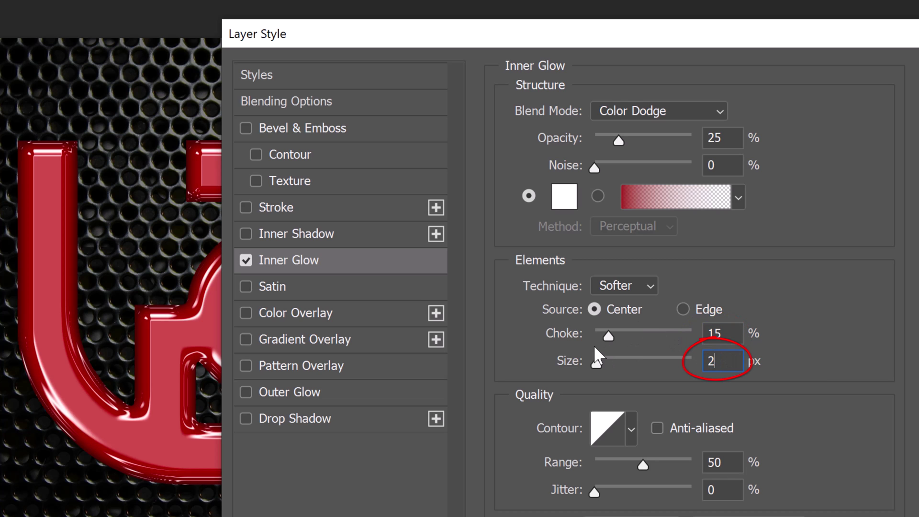
type("5")
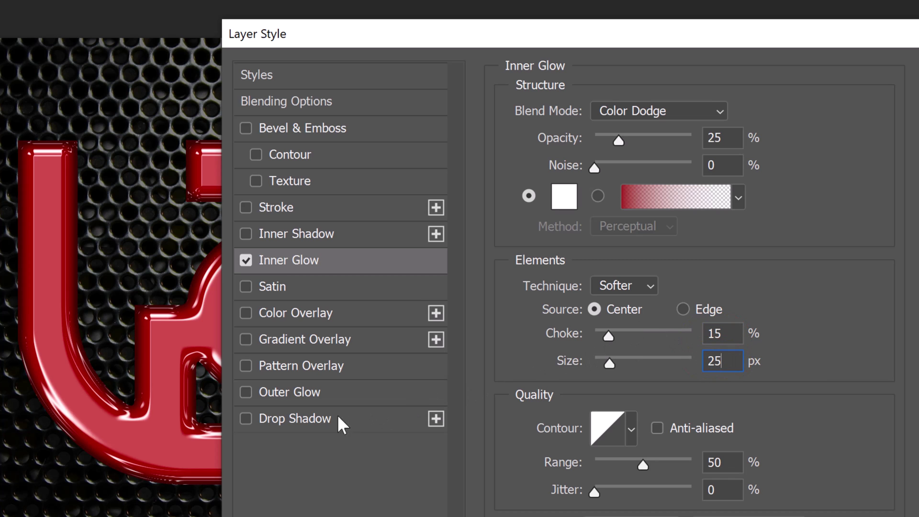
Step: Enable Drop Shadow with Linear Burn blending at 10% opacity
left_click(296, 418)
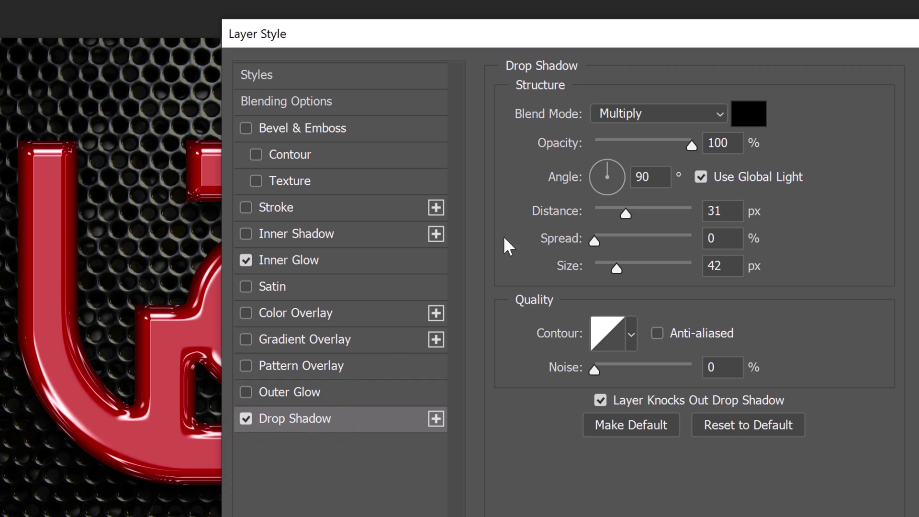
left_click(669, 114)
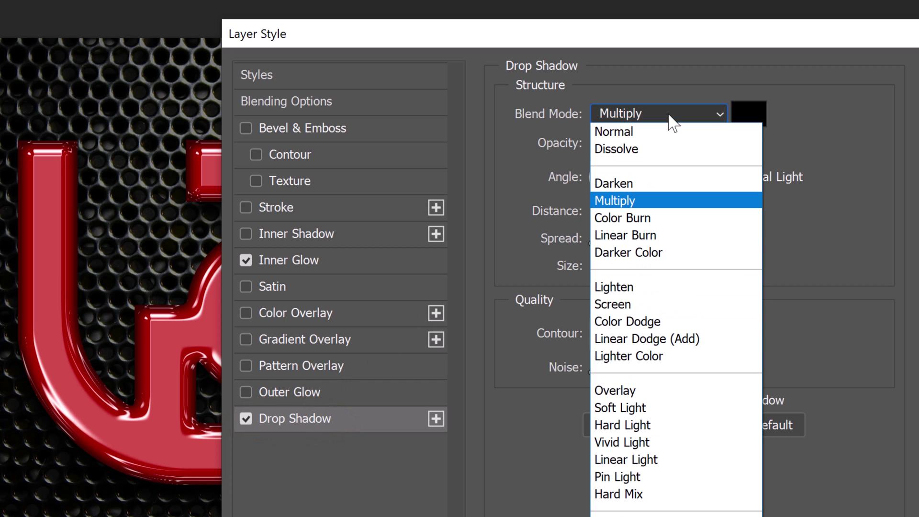
left_click(626, 239)
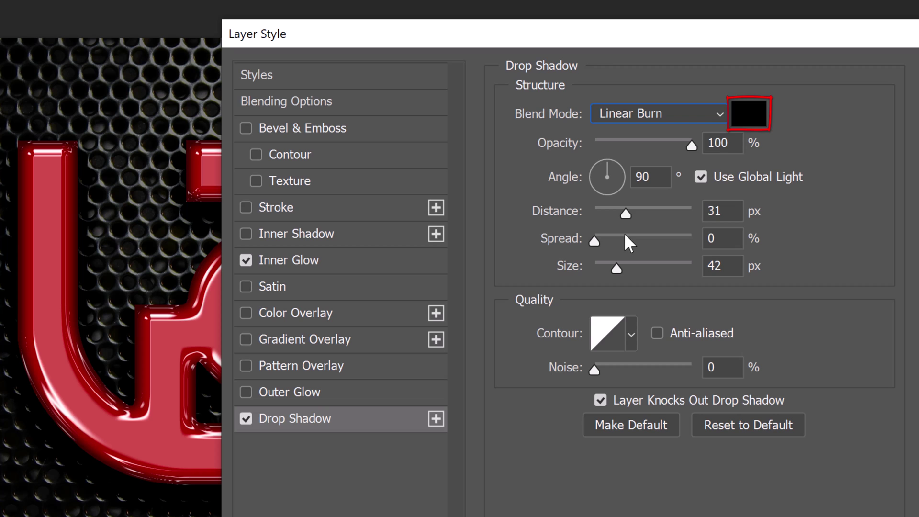
left_click(734, 142)
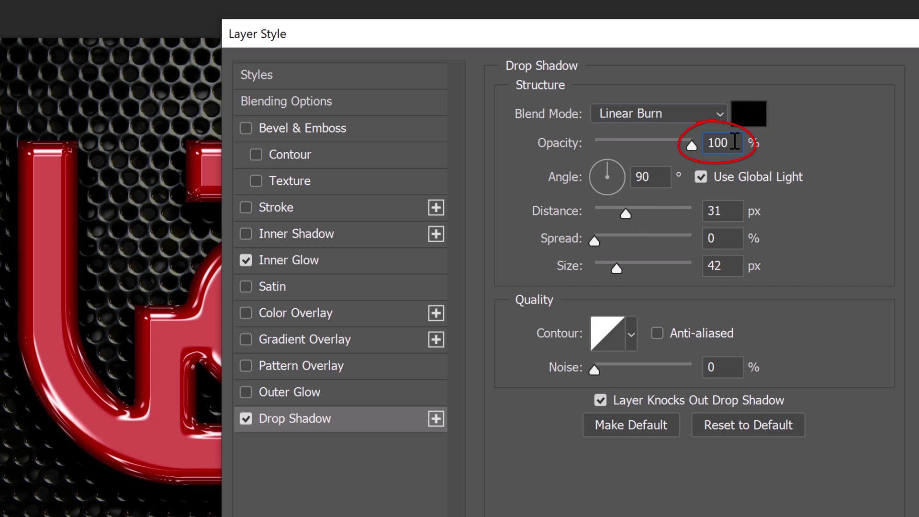
double_click(734, 142)
type("10")
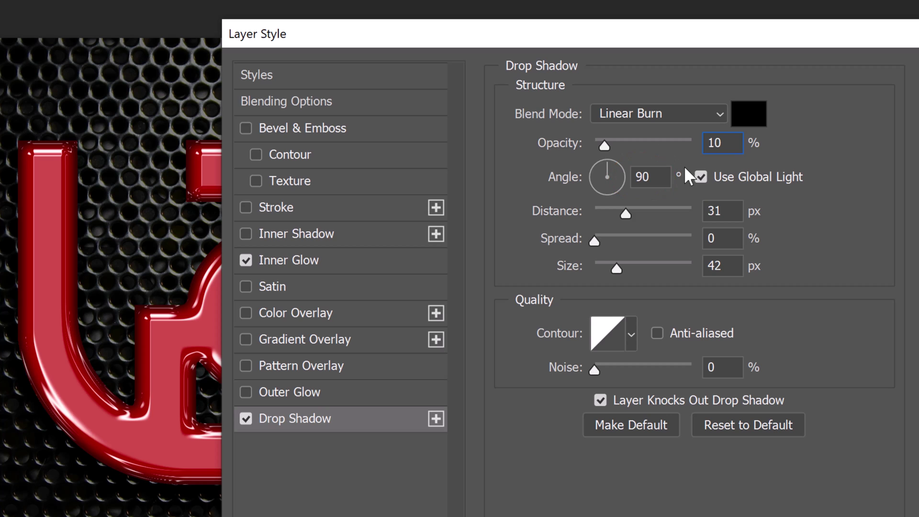
Step: Set the drop shadow distance to 20 px and size to 15 px
double_click(731, 207)
type("20")
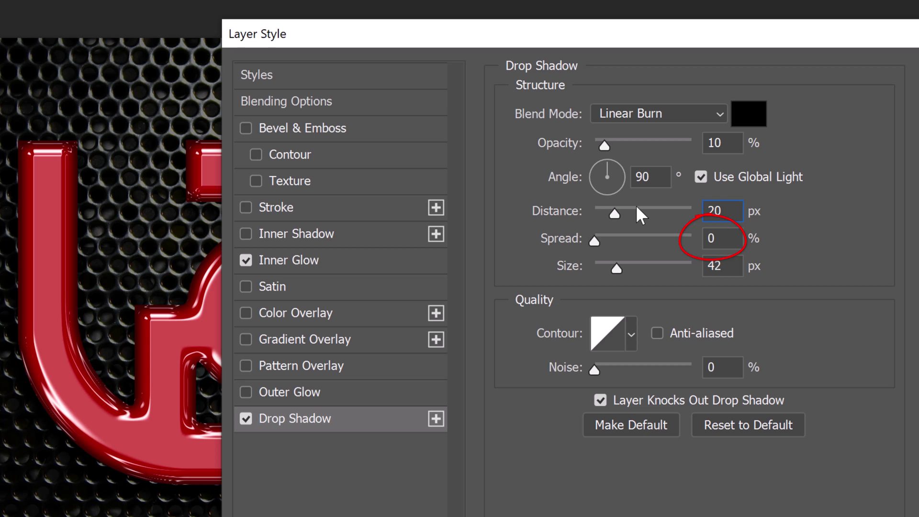
key("Tab")
key("Tab")
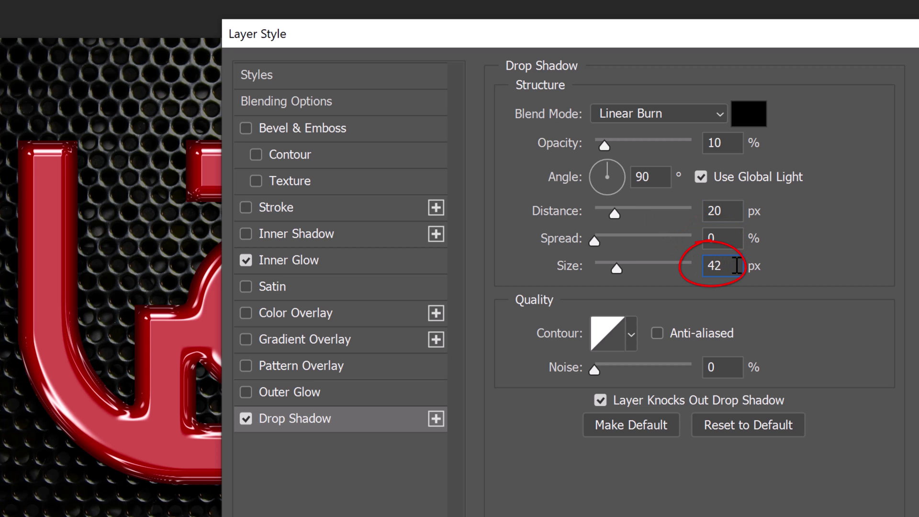
type("15")
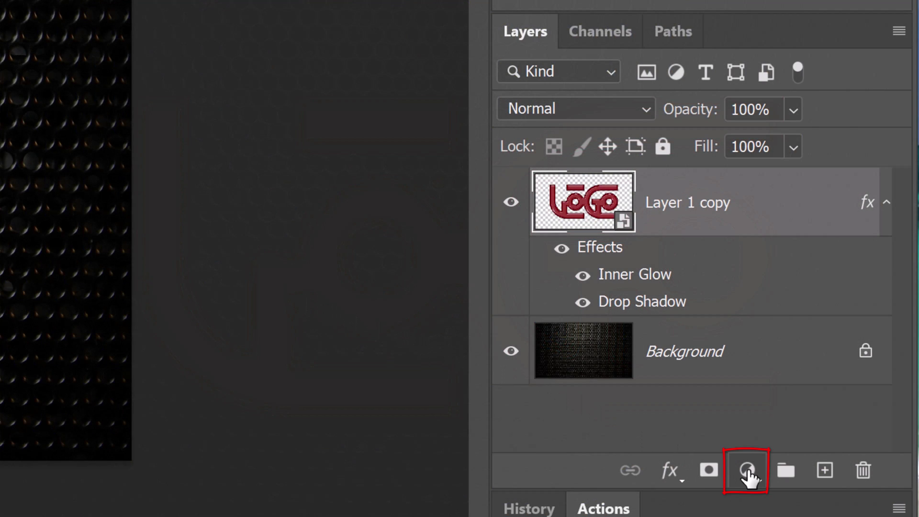
Step: Add a Hue/Saturation adjustment layer and clip it to the logo layer, Layer 1 copy
left_click(746, 471)
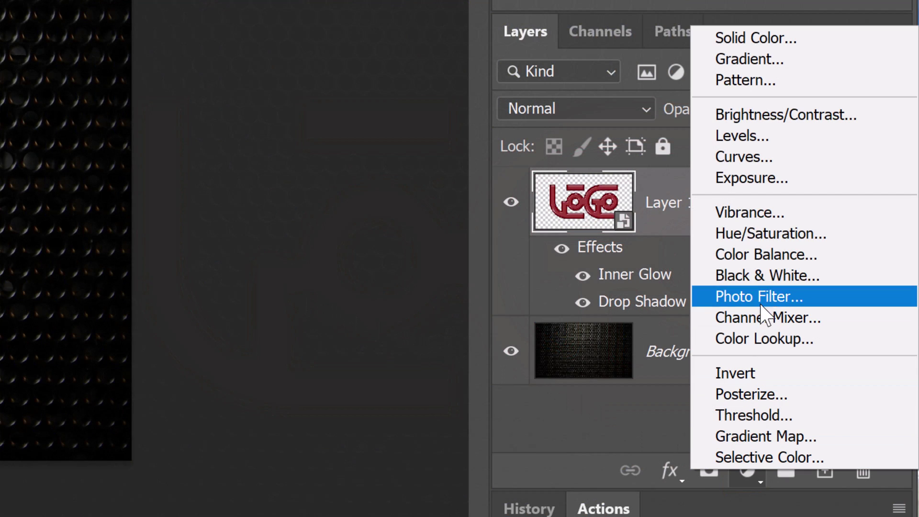
left_click(756, 234)
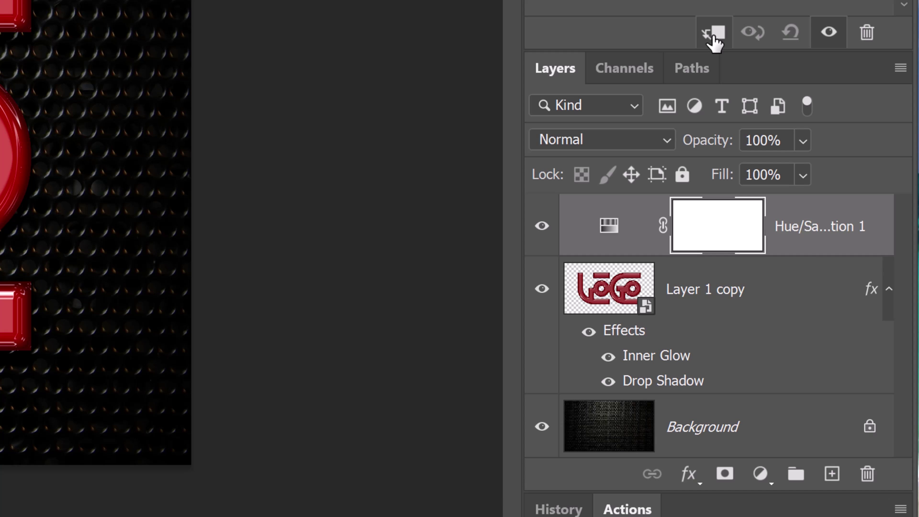
left_click(713, 38)
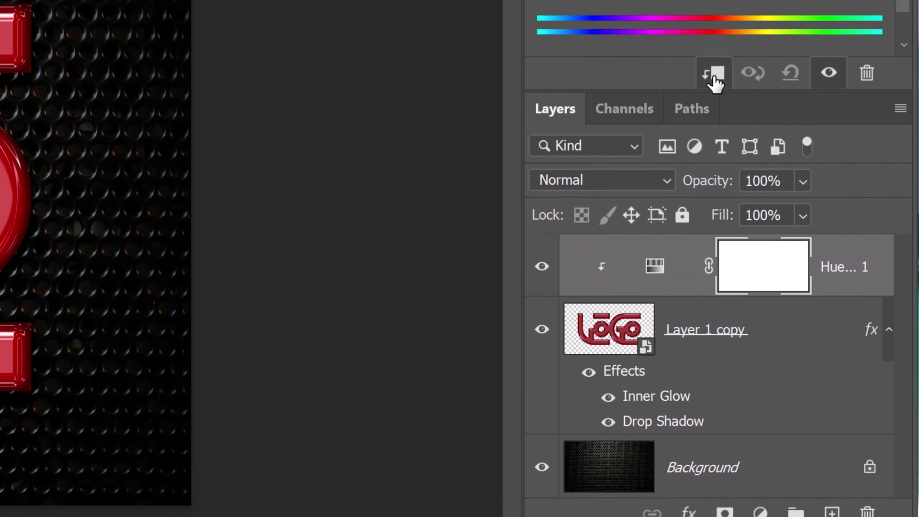